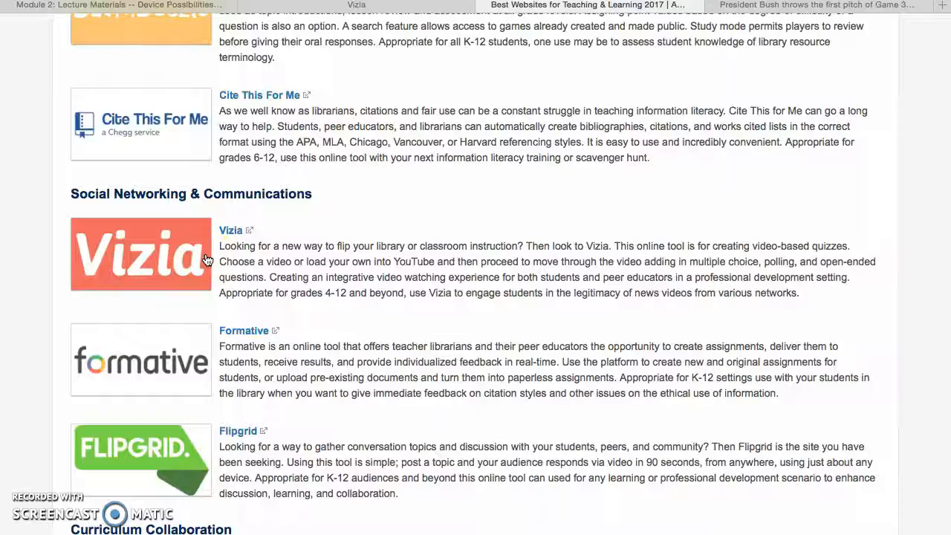
# Find the Vizia entry under Social Networking & Communications on the Best Websites for Teaching & Learning 2017 page.
pyautogui.scroll(20, 207, 259)
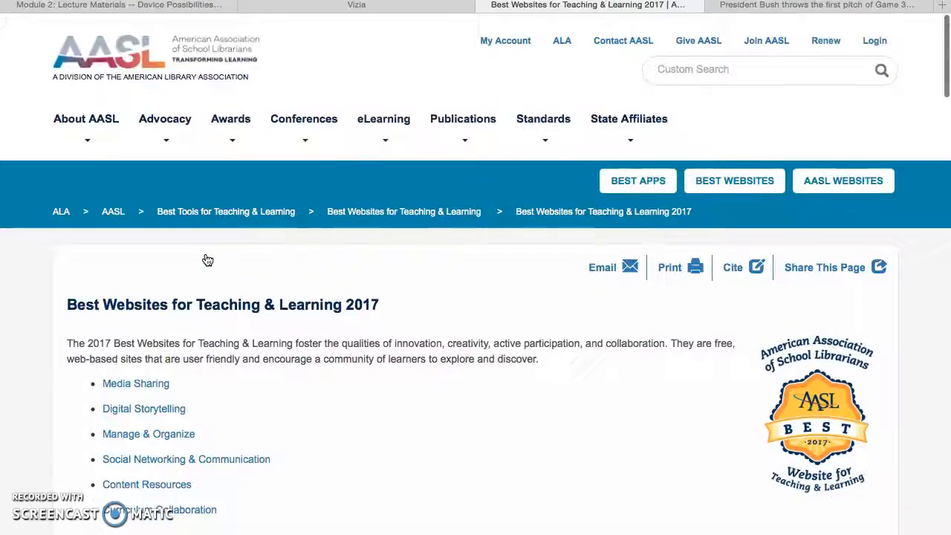
pyautogui.scroll(-15, 207, 259)
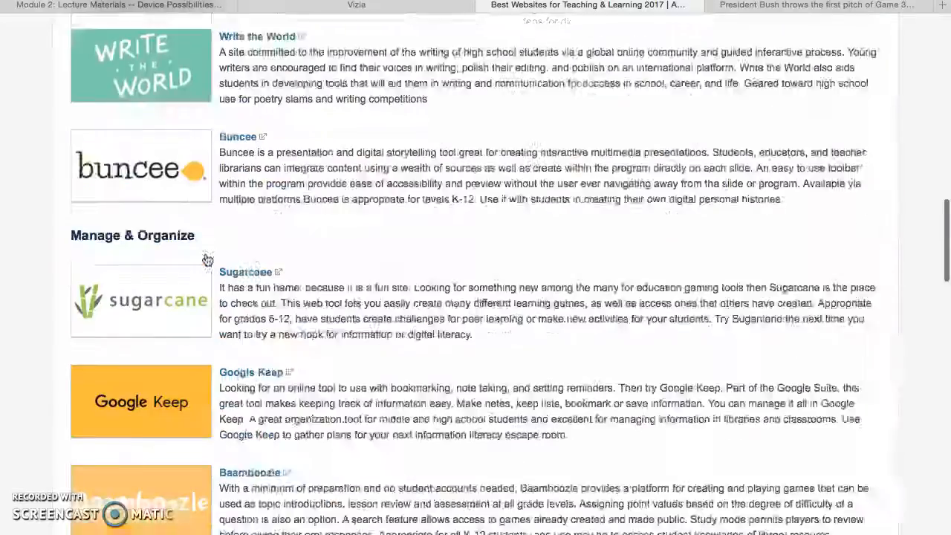
pyautogui.scroll(-4, 207, 259)
pyautogui.click(231, 188)
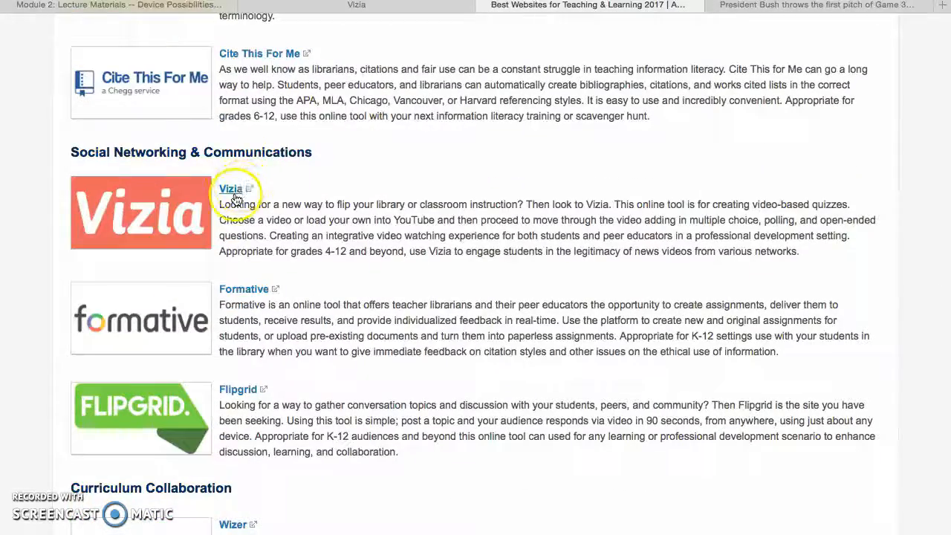
# Copy the link of the YouTube video of President Bush's first pitch and import it into Vizia as a new video.
pyautogui.click(343, 7)
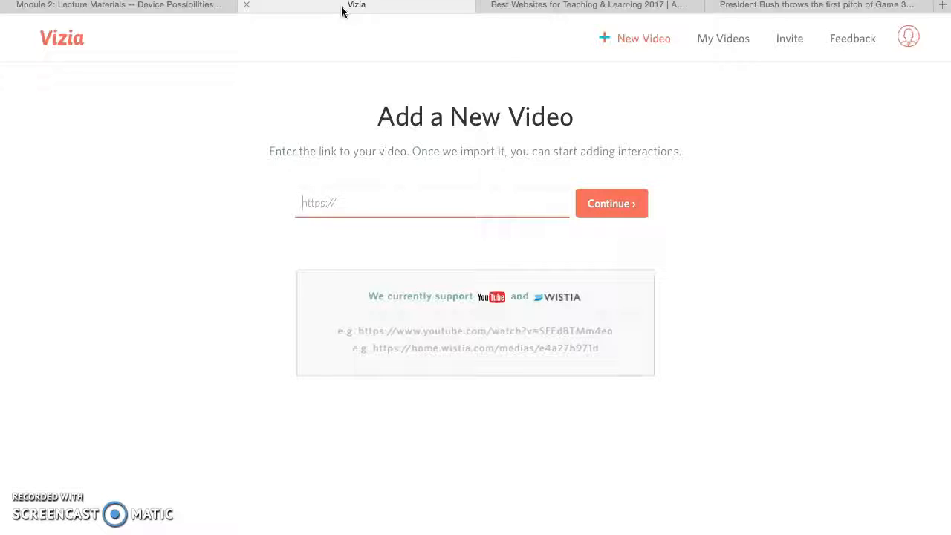
pyautogui.click(766, 7)
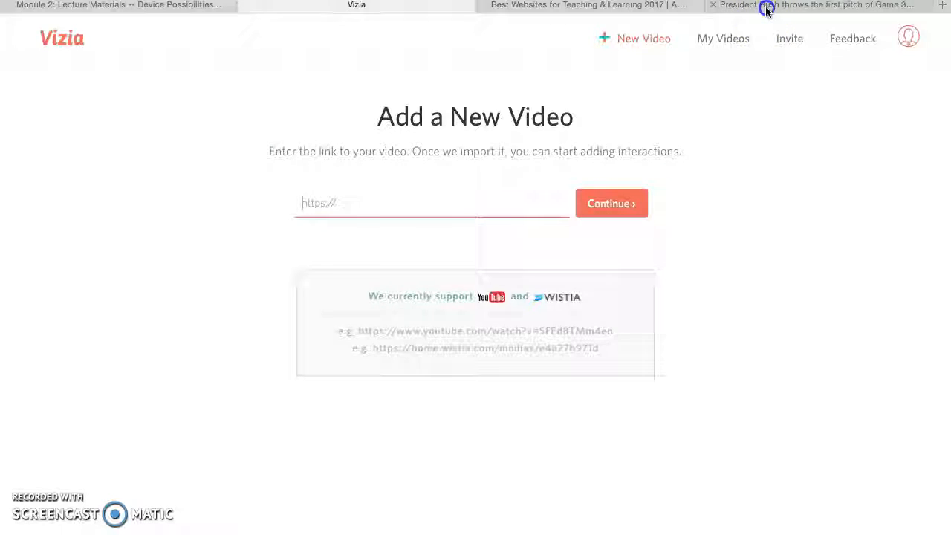
pyautogui.click(475, 0)
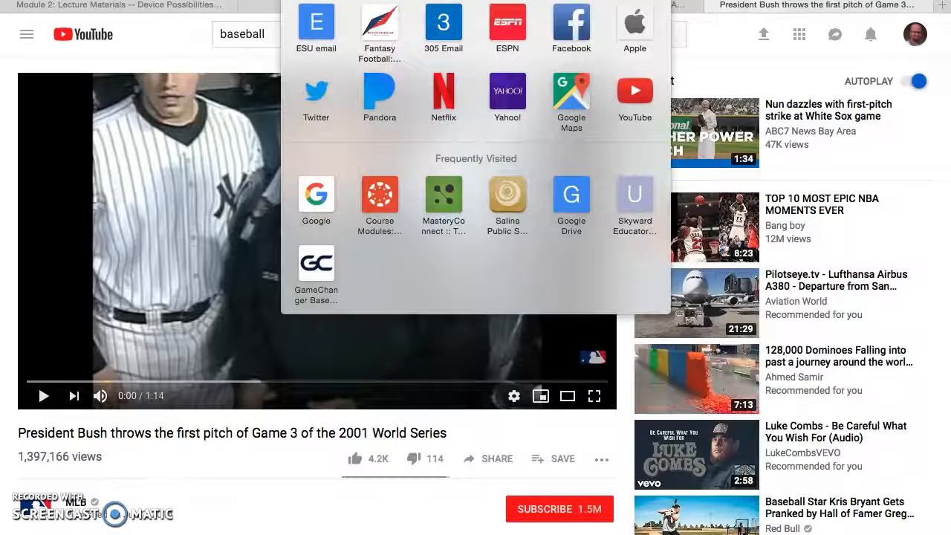
pyautogui.press('super+c')
pyautogui.click(392, 6)
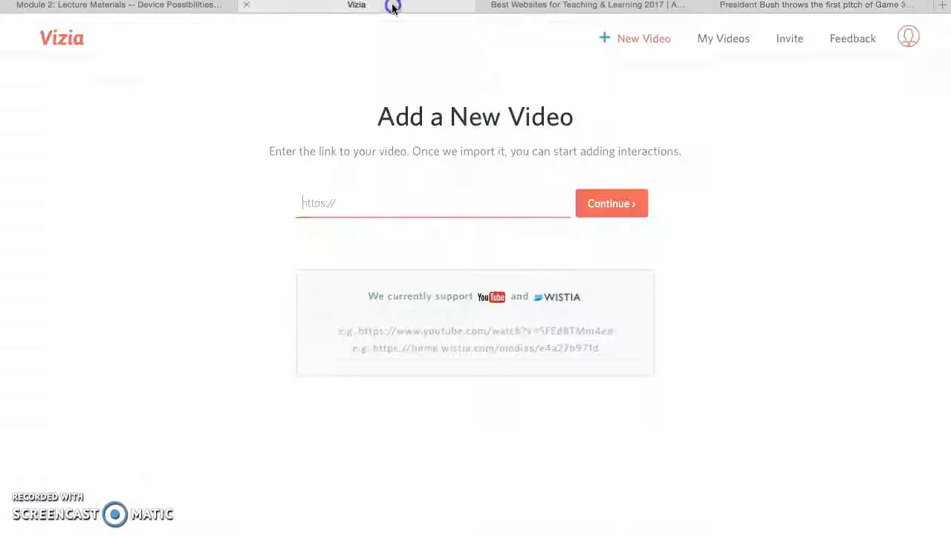
pyautogui.press('super+v')
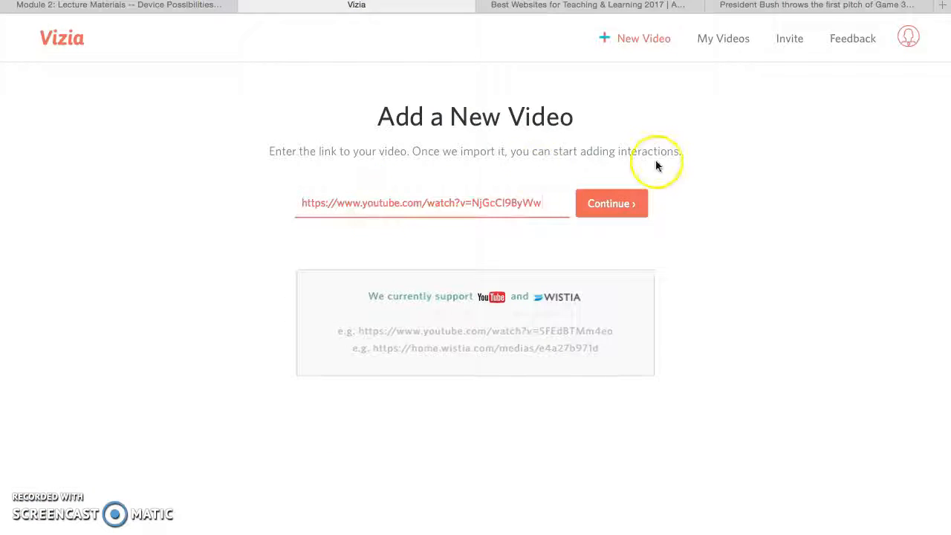
pyautogui.click(599, 206)
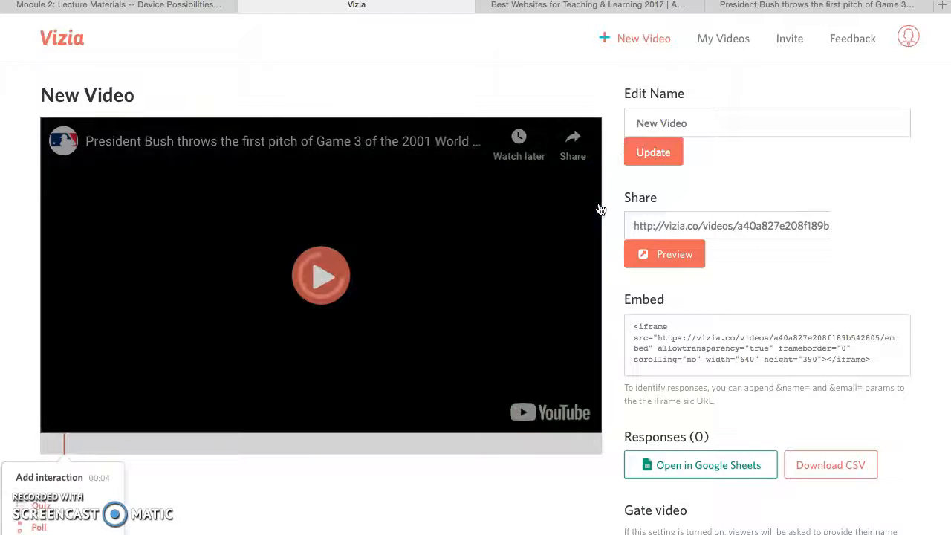
# Rename the new video to "1st Pitch" and update it.
pyautogui.click(700, 126)
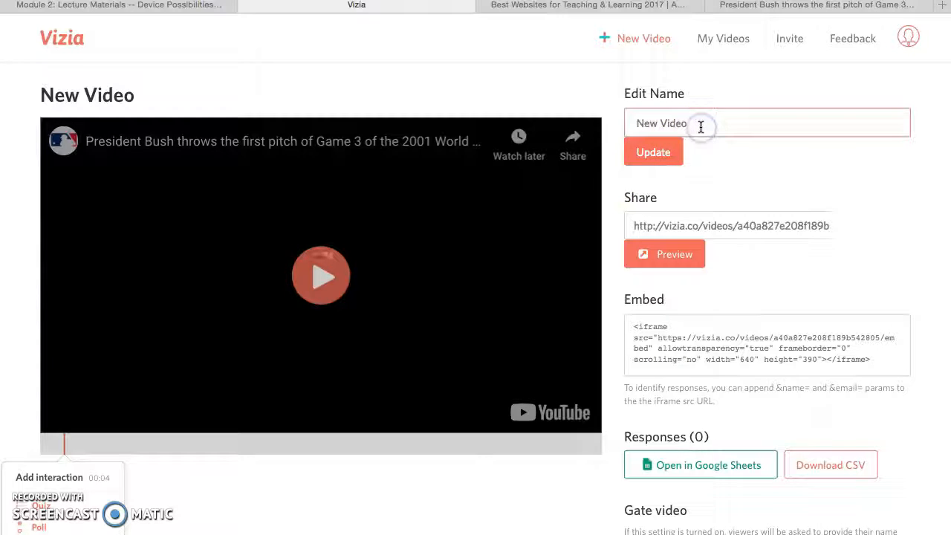
pyautogui.moveTo(690, 126); pyautogui.dragTo(599, 126)
pyautogui.press('BackSpace')
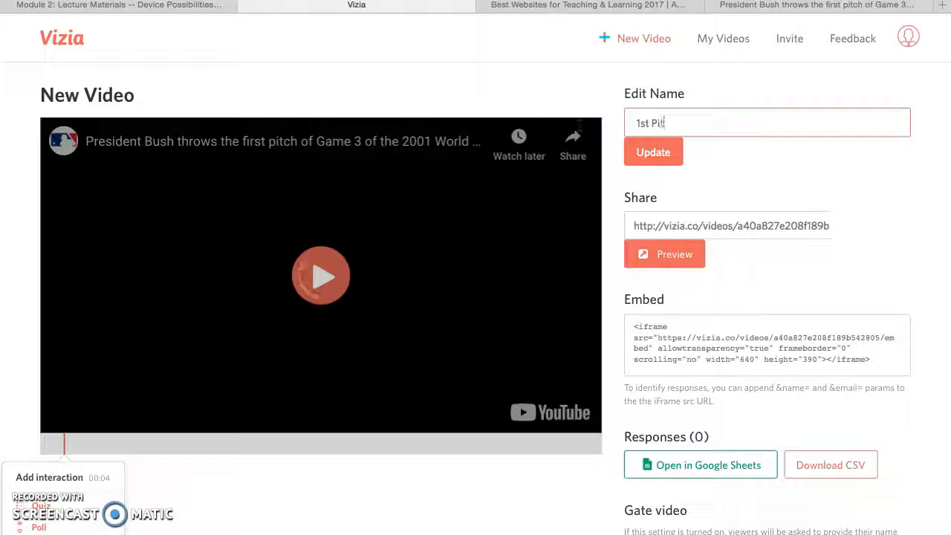
pyautogui.click(665, 152)
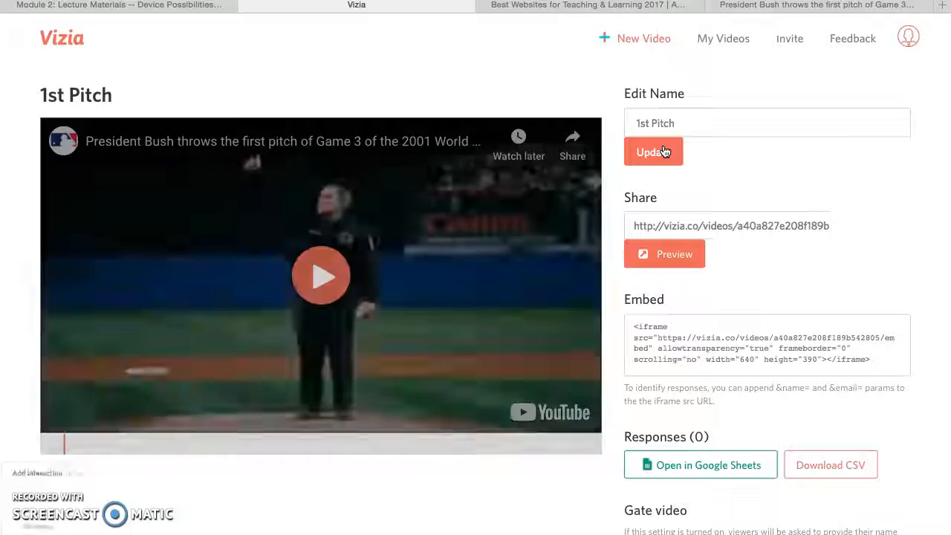
# Play the video with the sound turned down and start a quiz at 00:03 with the question "Who is this?".
pyautogui.click(327, 278)
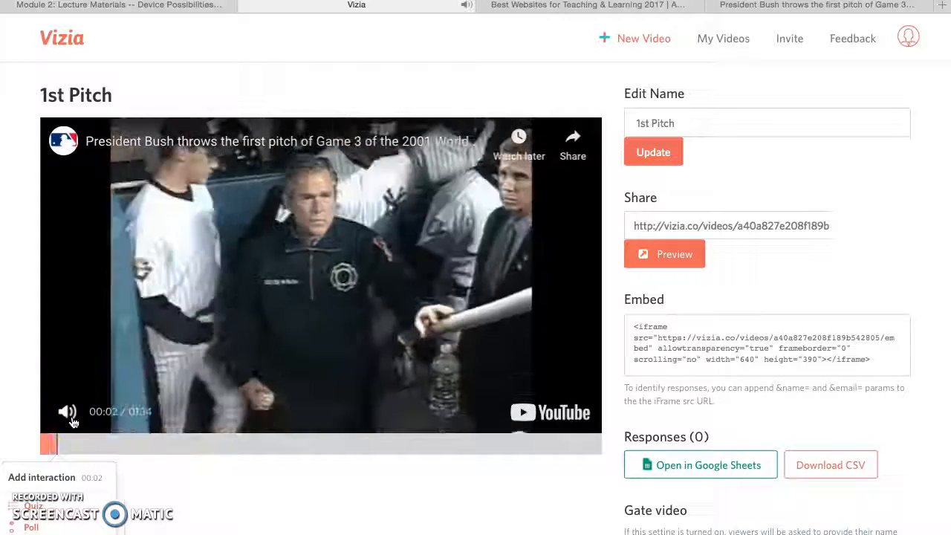
pyautogui.press('XF86AudioLowerVolume')
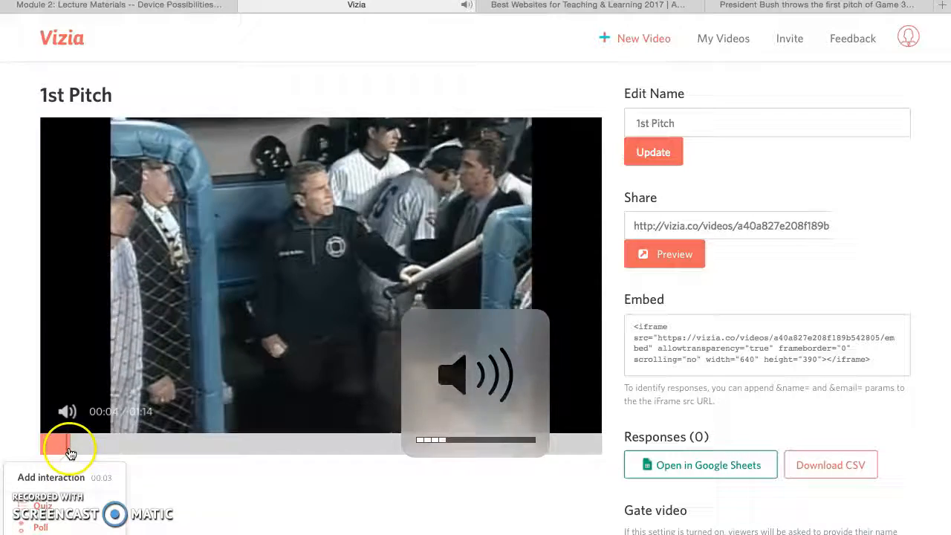
pyautogui.click(68, 448)
pyautogui.click(45, 508)
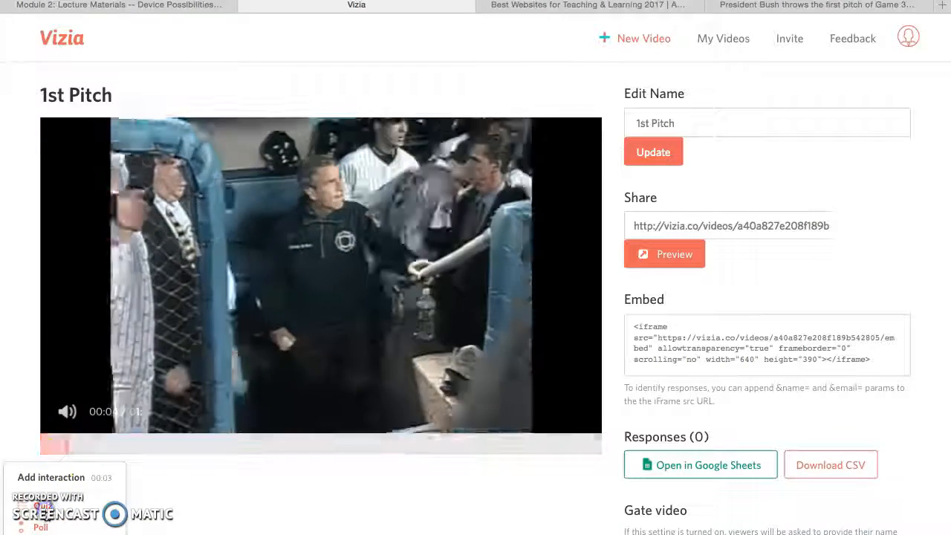
pyautogui.click(126, 205)
pyautogui.write('Who is this?')
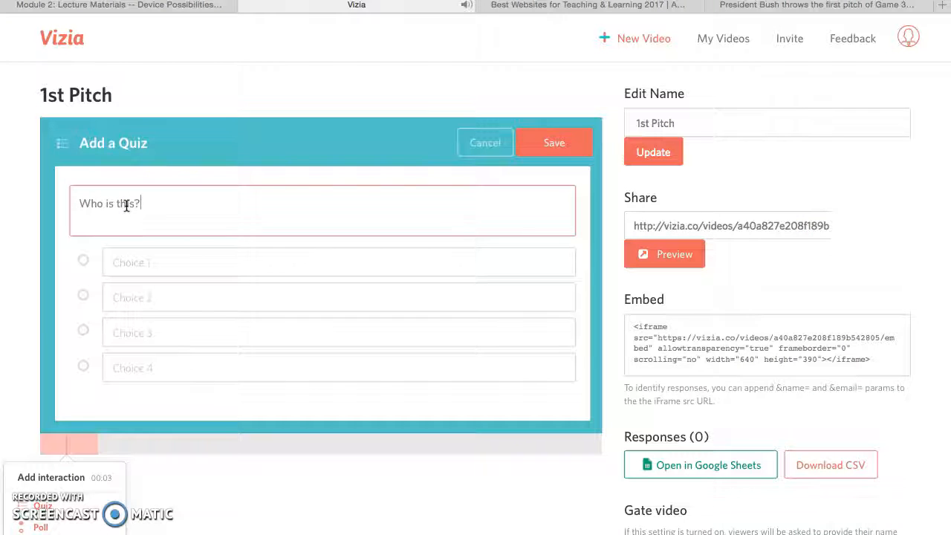
pyautogui.press('XF86AudioLowerVolume')
pyautogui.press('XF86AudioLowerVolume')
pyautogui.press('XF86AudioLowerVolume')
pyautogui.press('XF86AudioLowerVolume')
pyautogui.press('XF86AudioRaiseVolume')
pyautogui.press('XF86AudioRaiseVolume')
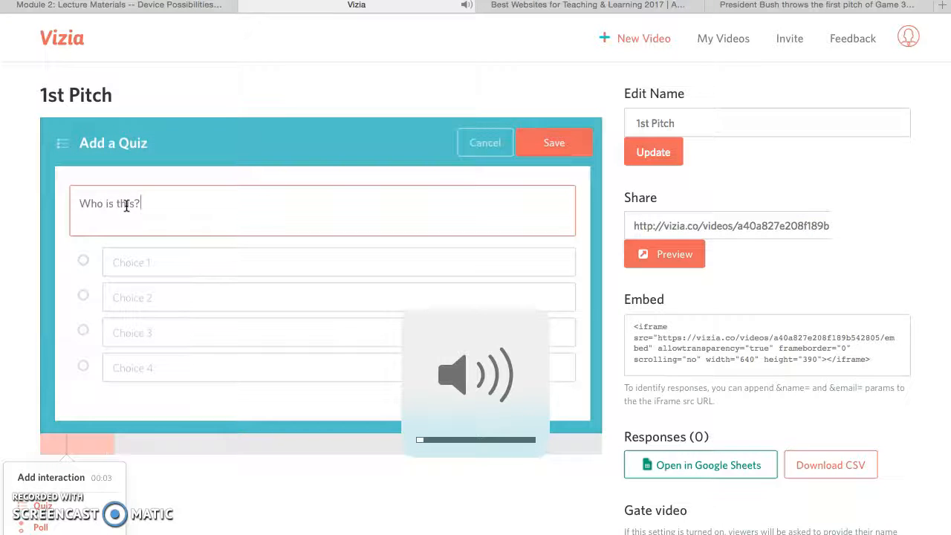
# Enter choices President Trump, President Obama, President Clinton and President George W. Bush, mark Bush as correct, and save the quiz.
pyautogui.click(128, 251)
pyautogui.write('President Trump')
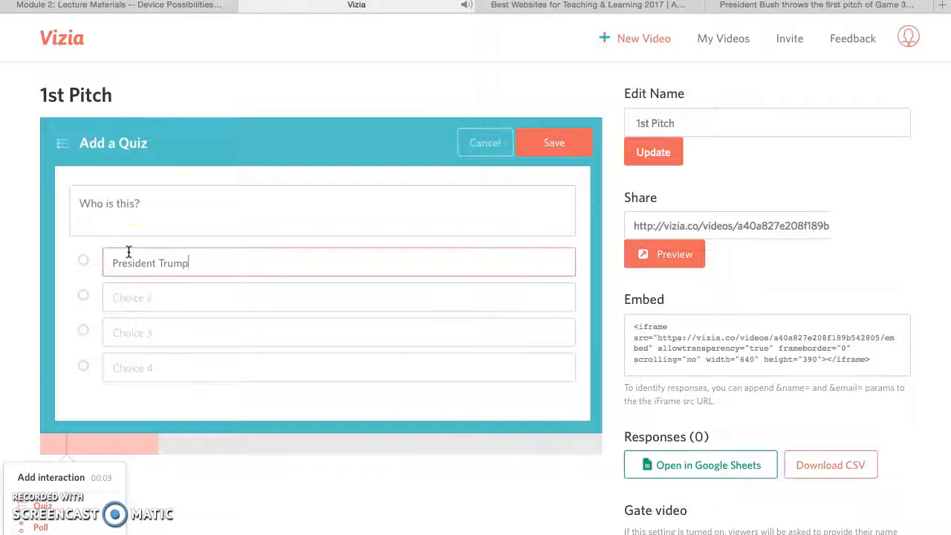
pyautogui.click(134, 296)
pyautogui.write('Presid')
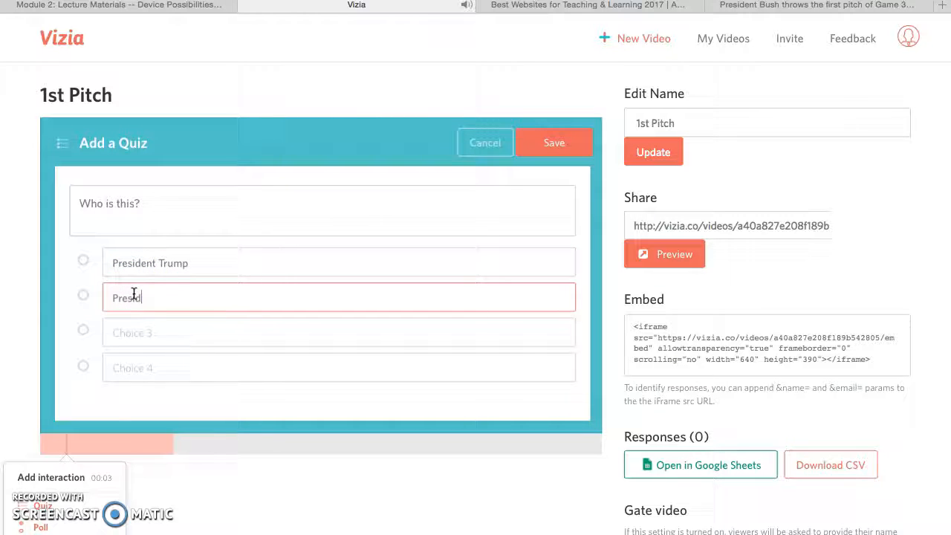
pyautogui.write('ent Obama')
pyautogui.press('Tab')
pyautogui.write('P')
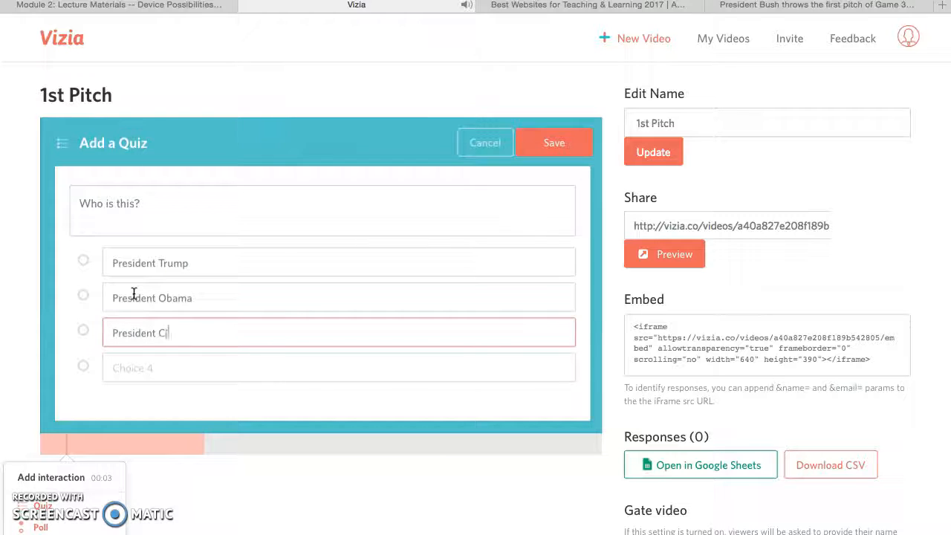
pyautogui.press('Tab')
pyautogui.write('Pr')
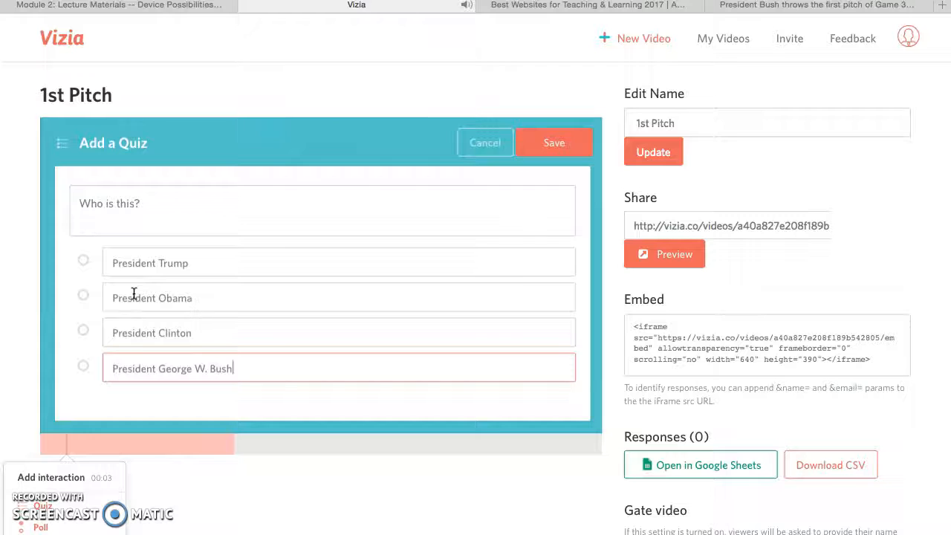
pyautogui.click(82, 368)
pyautogui.click(557, 158)
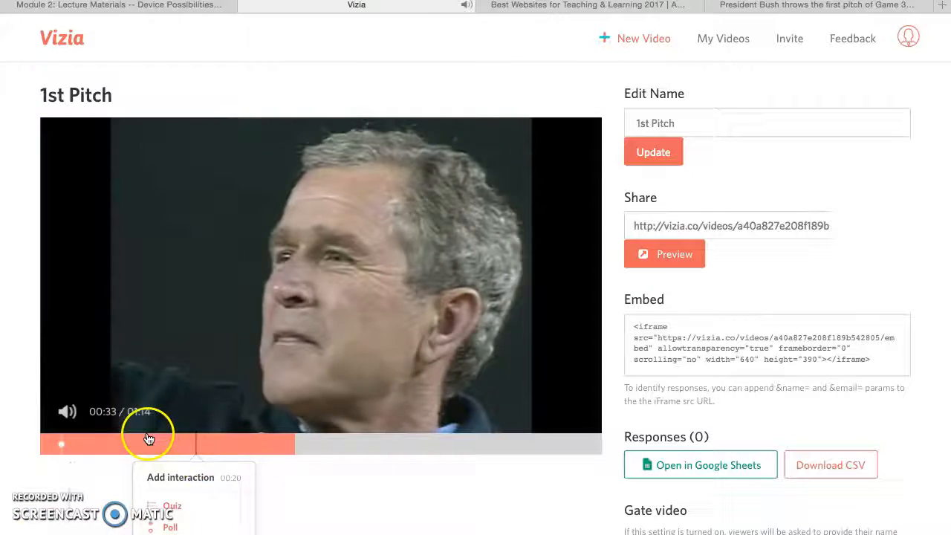
# Add and save an open-ended response at 00:40 asking "Was this pitch a ball or a strike?".
pyautogui.click(171, 447)
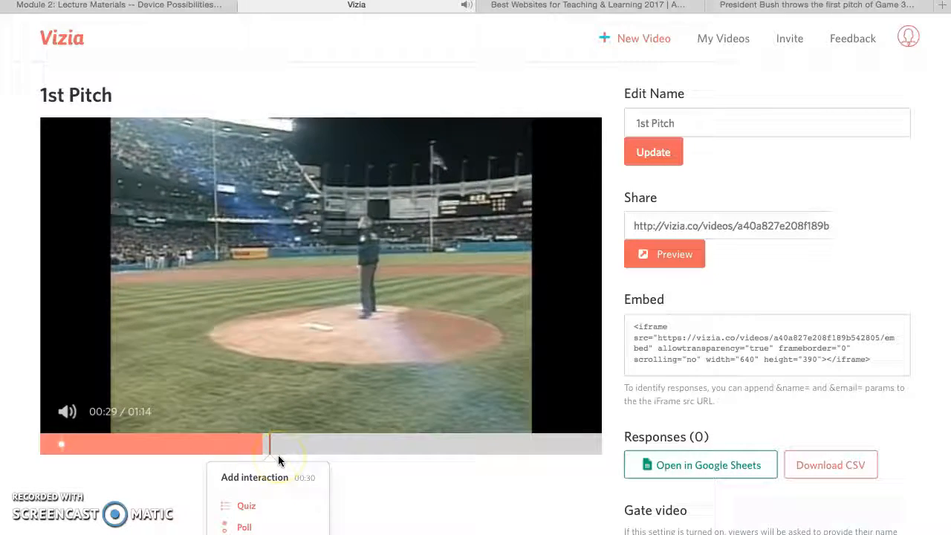
pyautogui.click(272, 453)
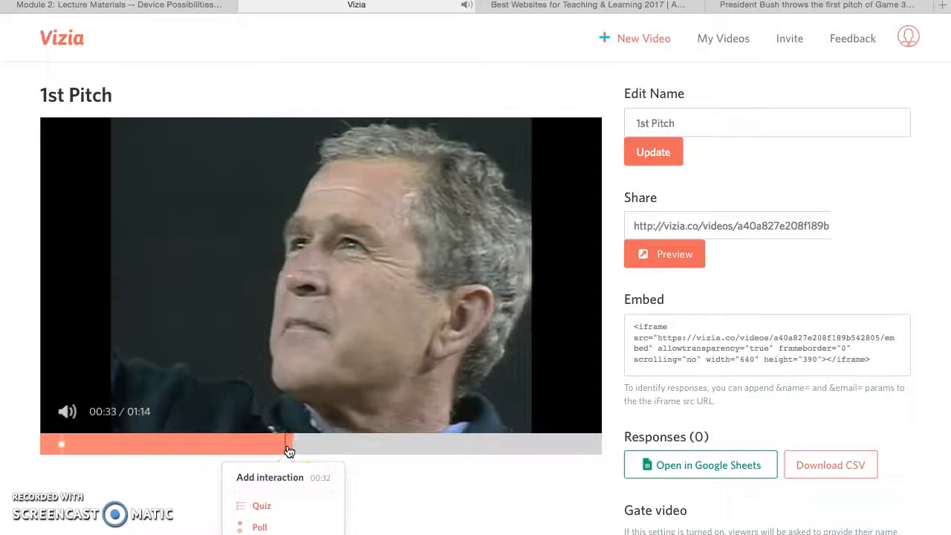
pyautogui.click(299, 450)
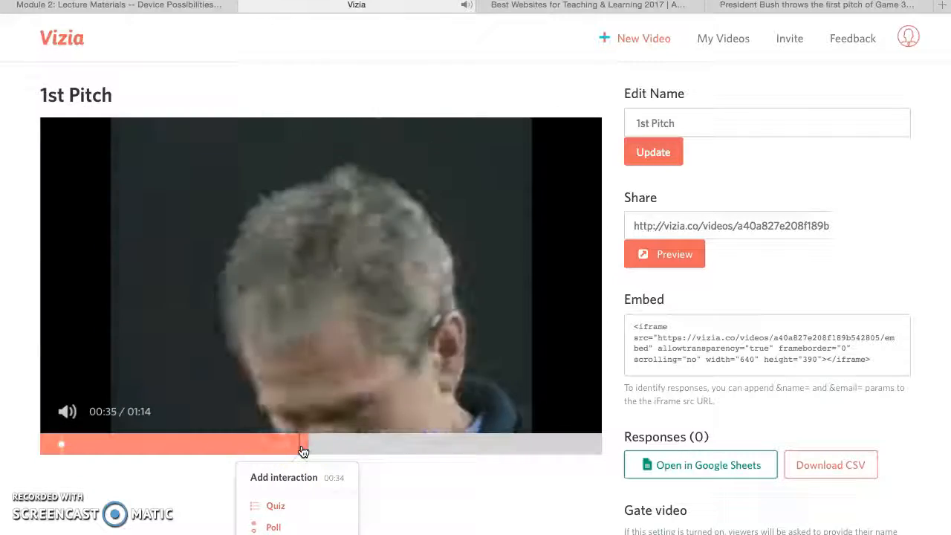
pyautogui.click(342, 448)
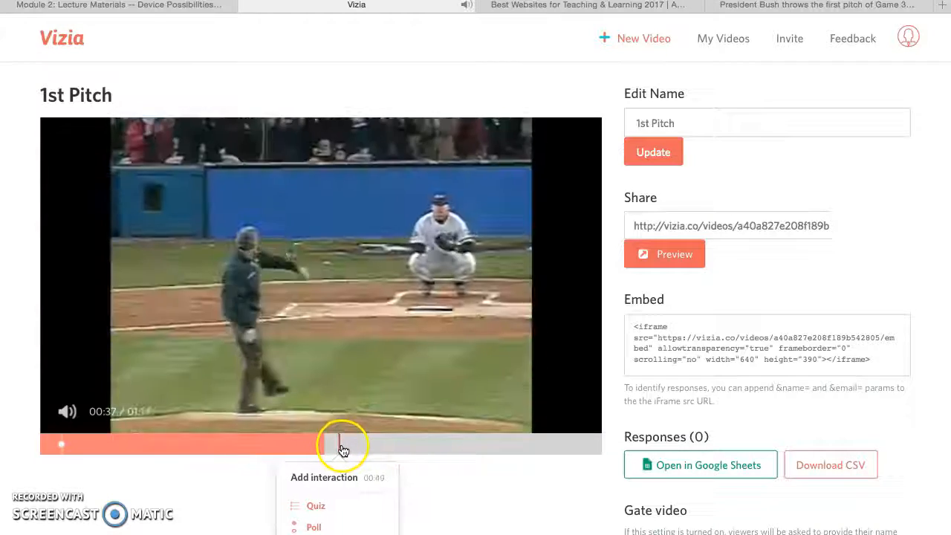
pyautogui.click(343, 502)
pyautogui.click(260, 276)
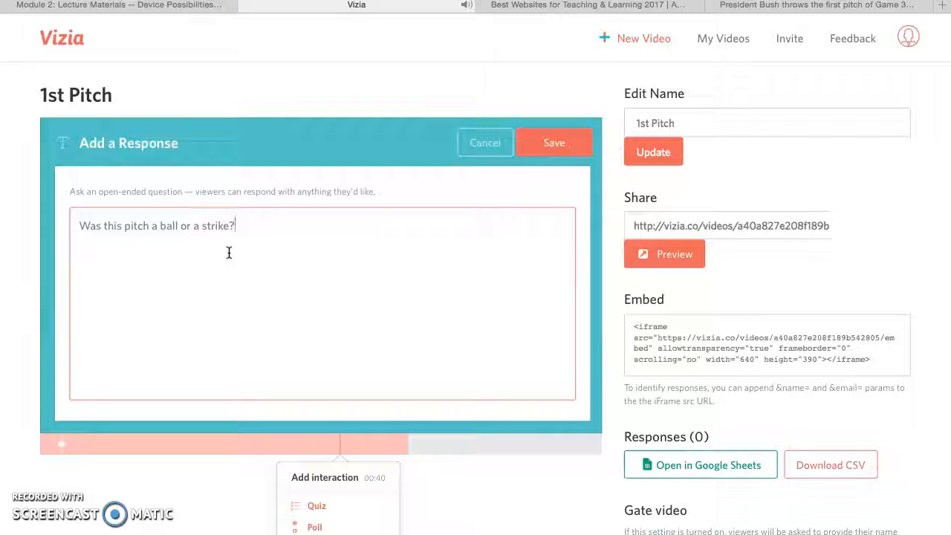
pyautogui.click(561, 146)
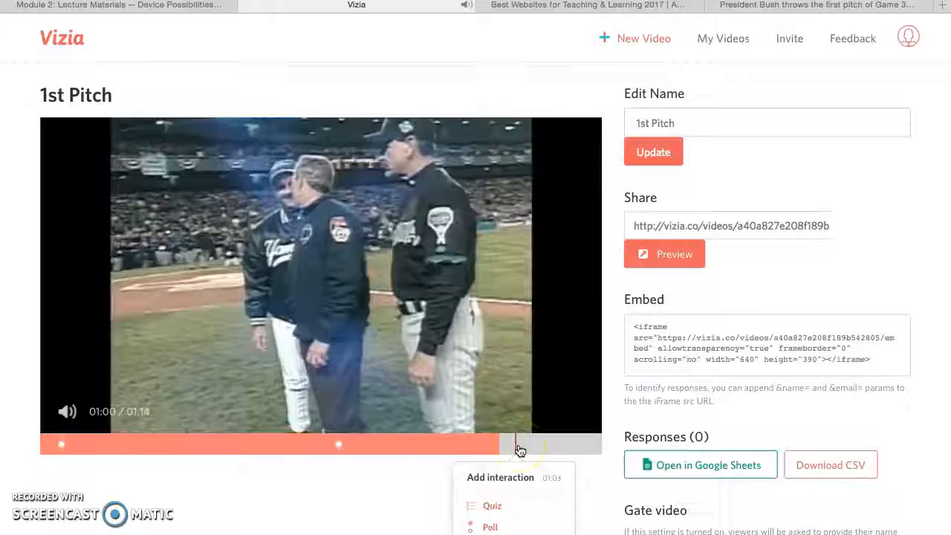
# Start a second quiz at 01:03 with the question "Who were the Diamondbacks playing?".
pyautogui.click(519, 448)
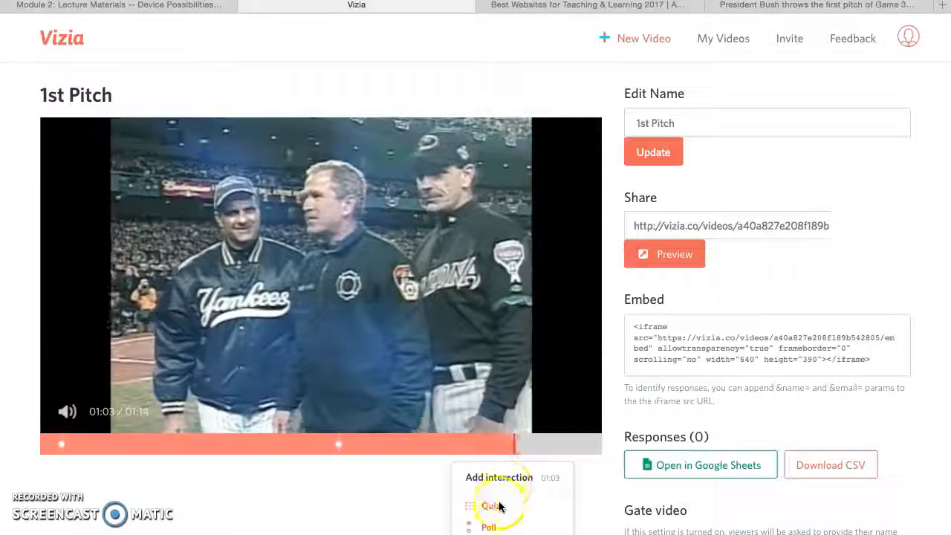
pyautogui.click(493, 509)
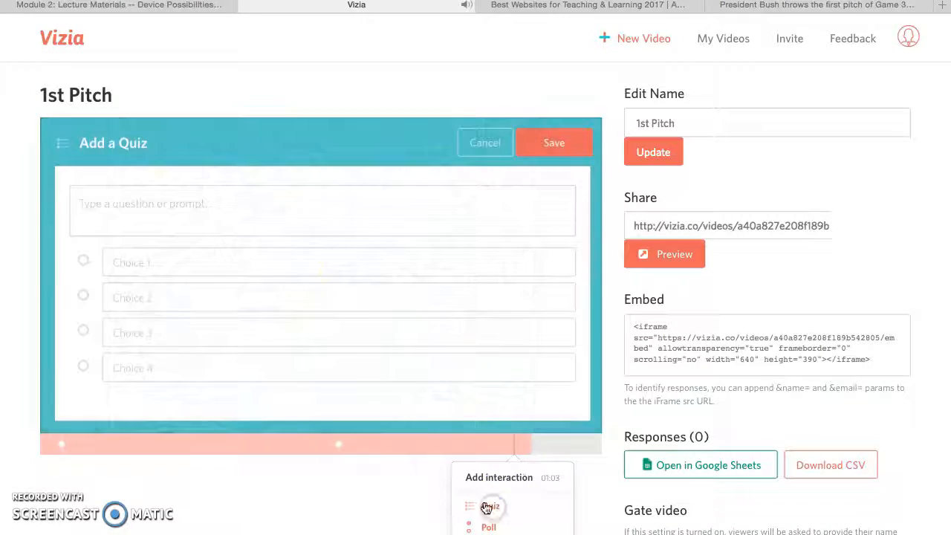
pyautogui.click(296, 211)
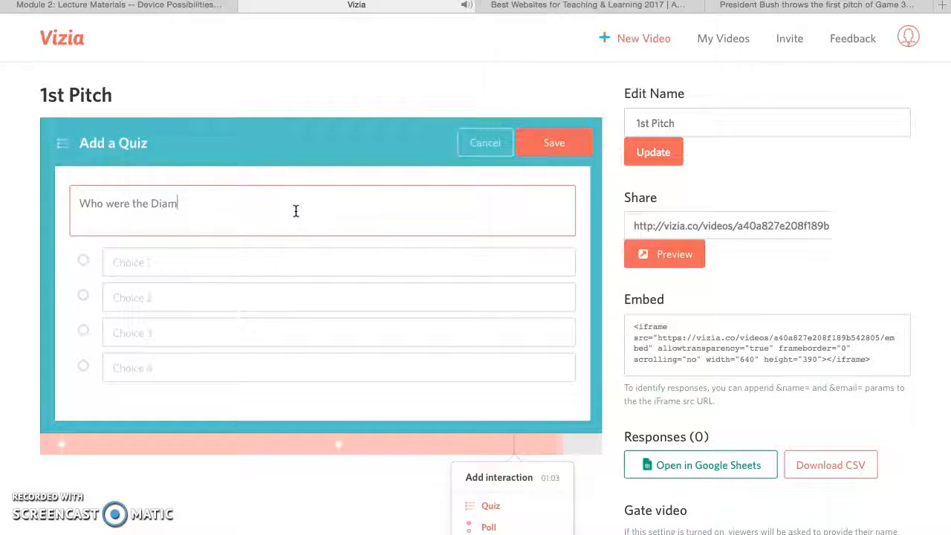
pyautogui.write('Who were the Diamondbacks playing?')
# Enter the answer choices Royals, Braves, Mets and Yankees, and mark Yankees as the correct answer.
pyautogui.click(279, 262)
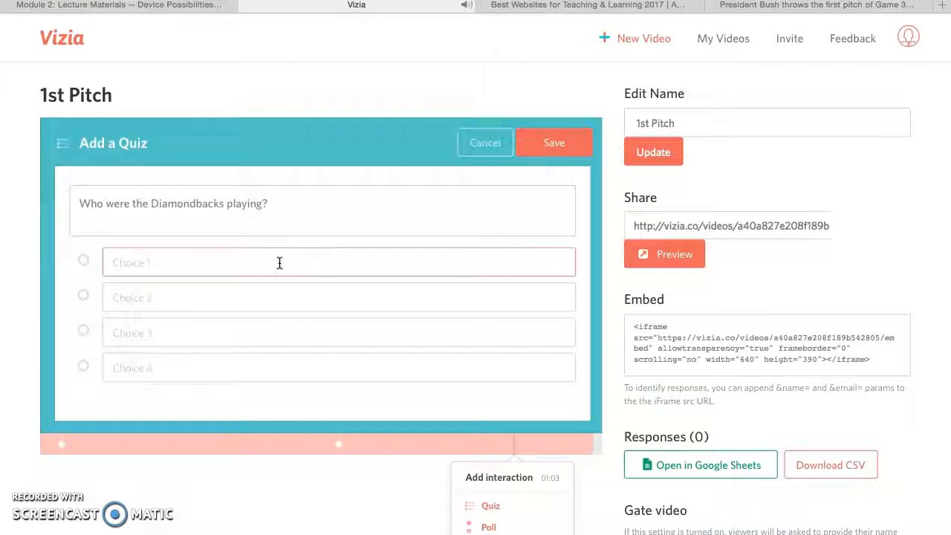
pyautogui.write('Royals')
pyautogui.press('Tab')
pyautogui.write('Br')
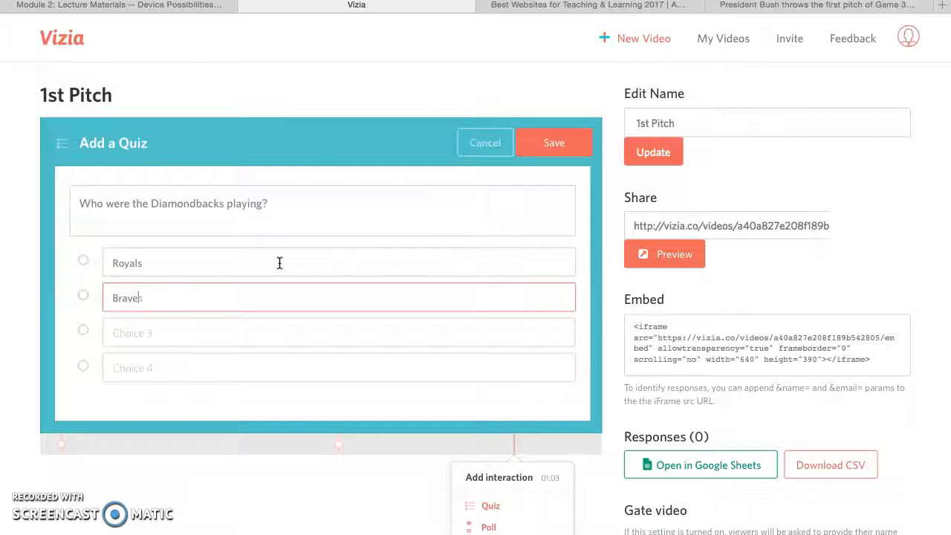
pyautogui.press('Tab')
pyautogui.press('Tab')
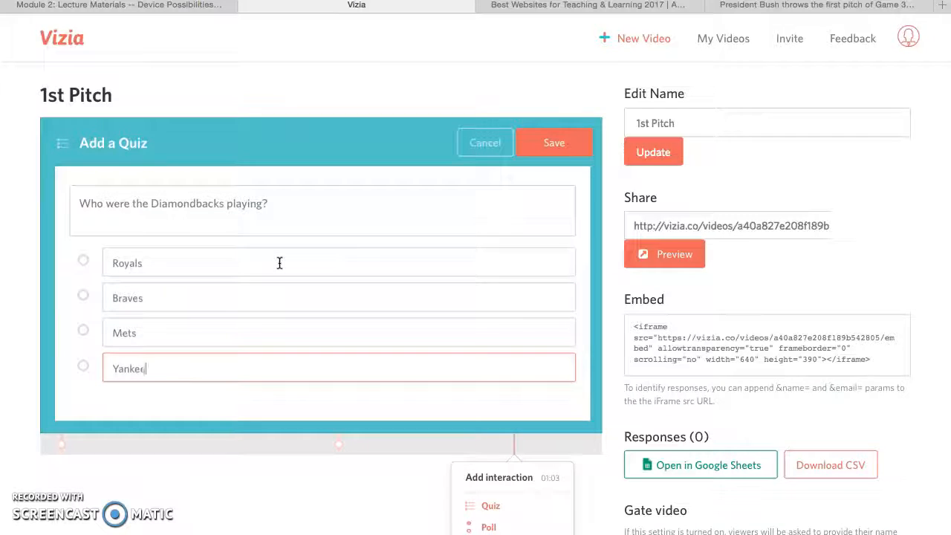
pyautogui.click(84, 365)
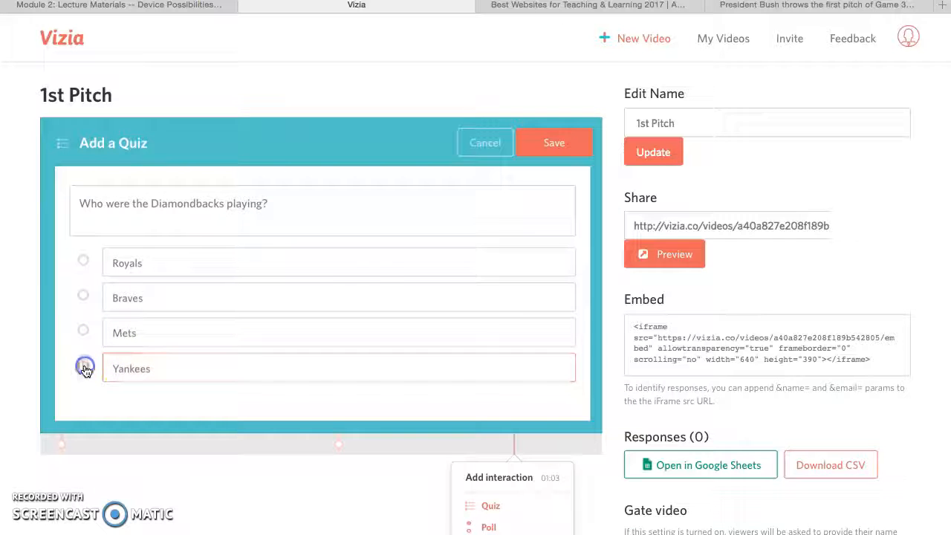